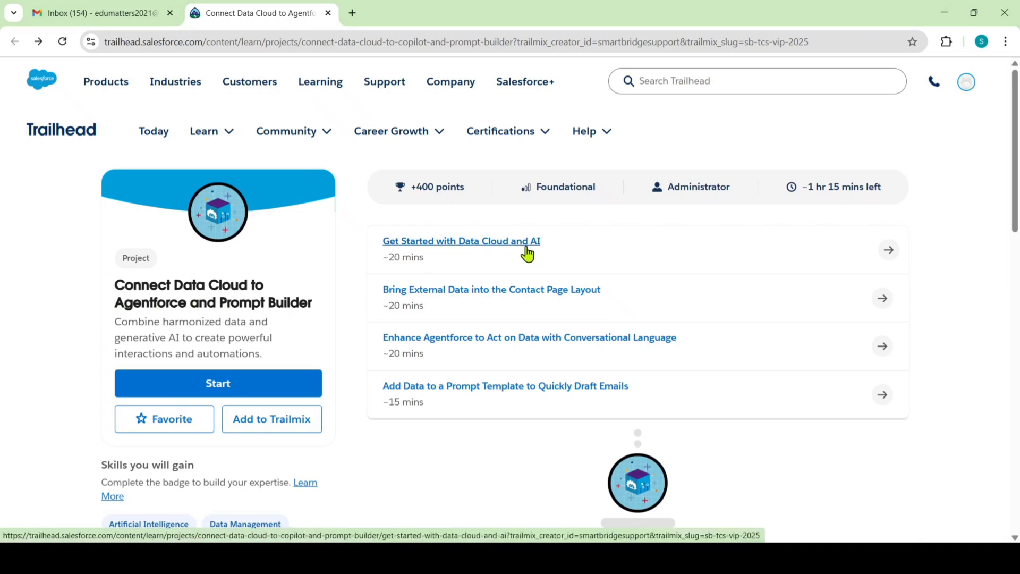
From the Get Started with Data Cloud and AI step, confirm reset-email receipt and create the playground
left_click(442, 247)
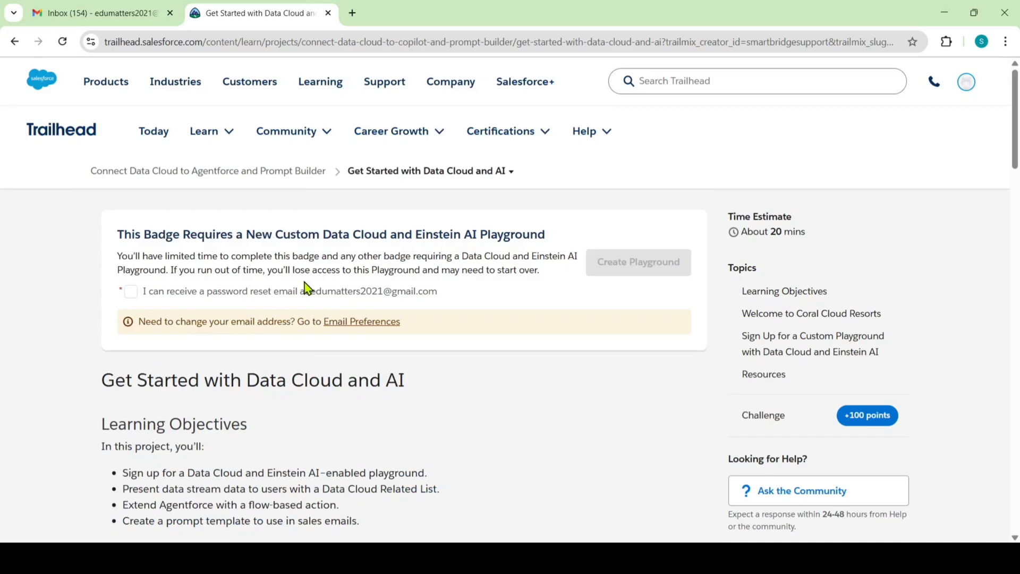
left_click(130, 292)
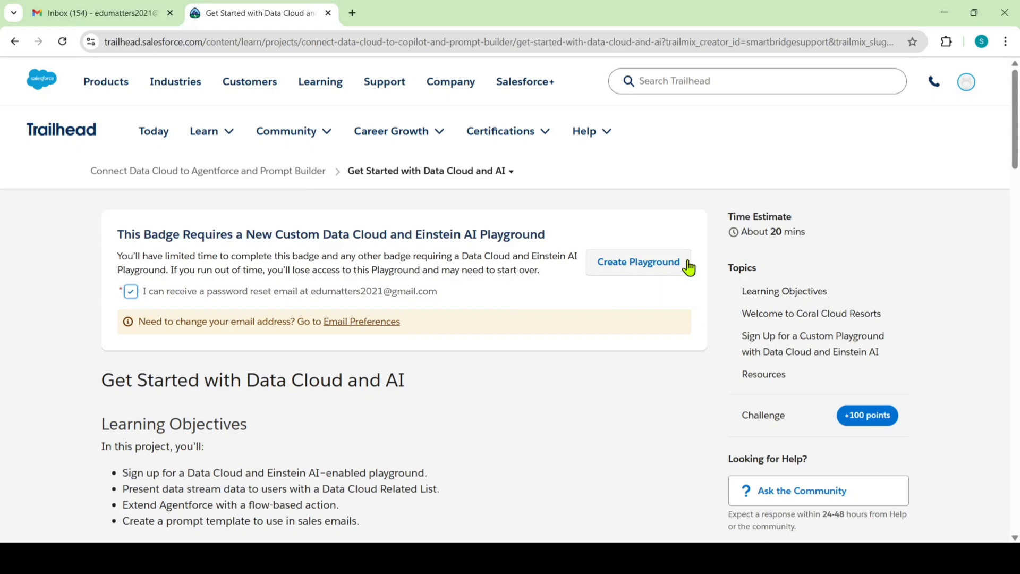
left_click(628, 268)
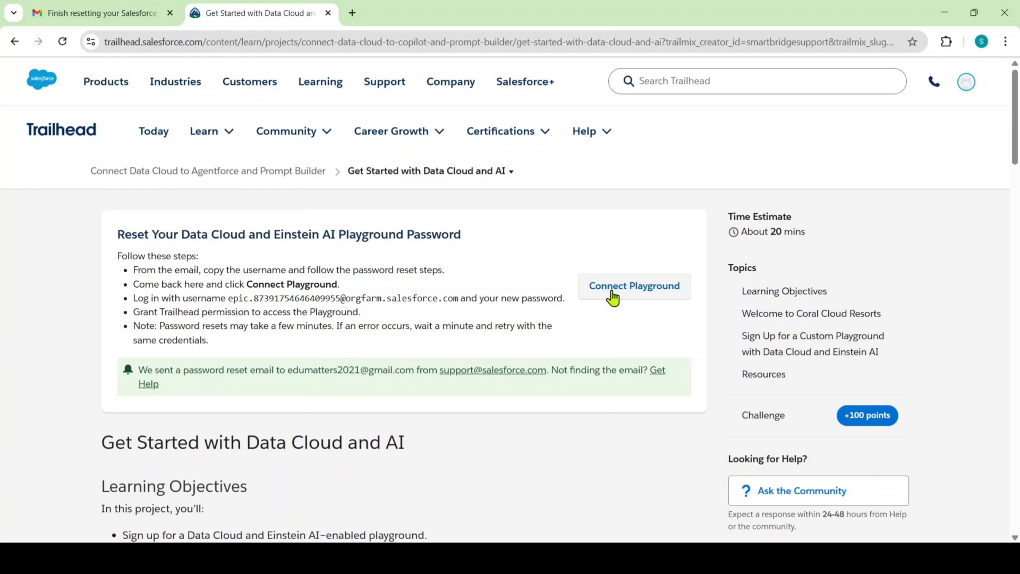
Open the Salesforce password reset email in Gmail and follow its reset link
left_click(102, 13)
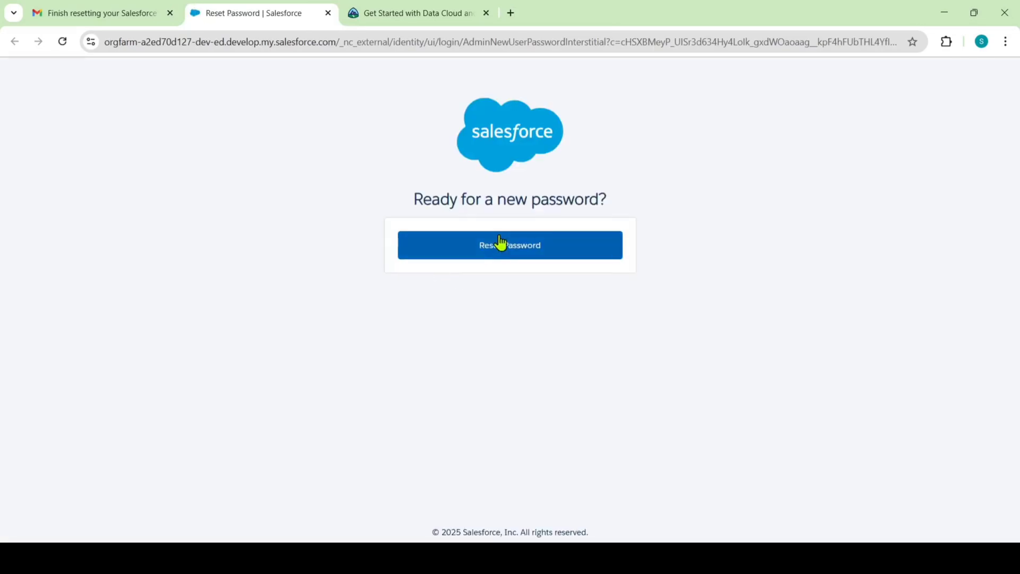
Enter and confirm a new playground password, answer the security question, and save
left_click(499, 238)
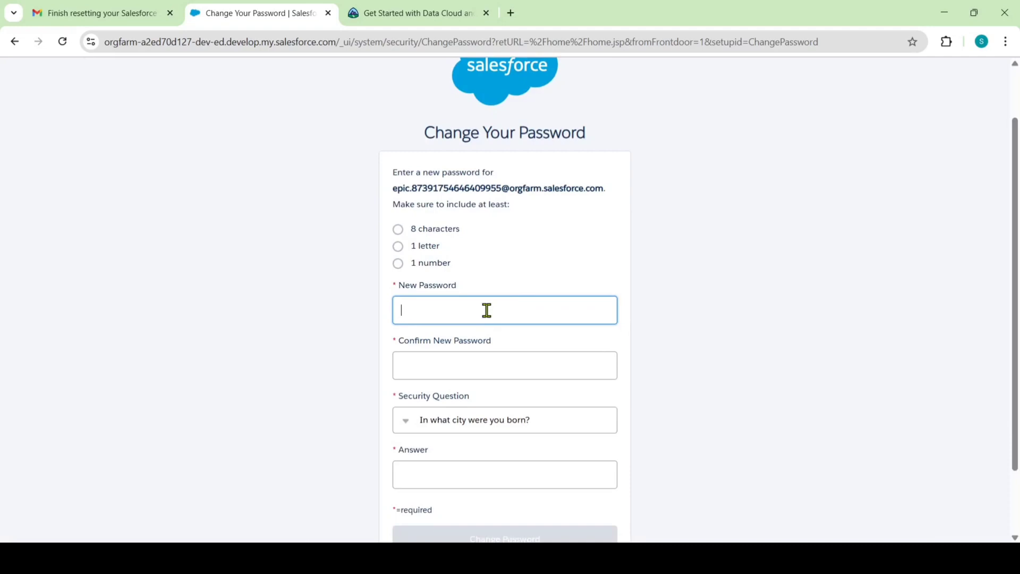
type("*********")
scroll(487, 318, "down", 1)
left_click(482, 299)
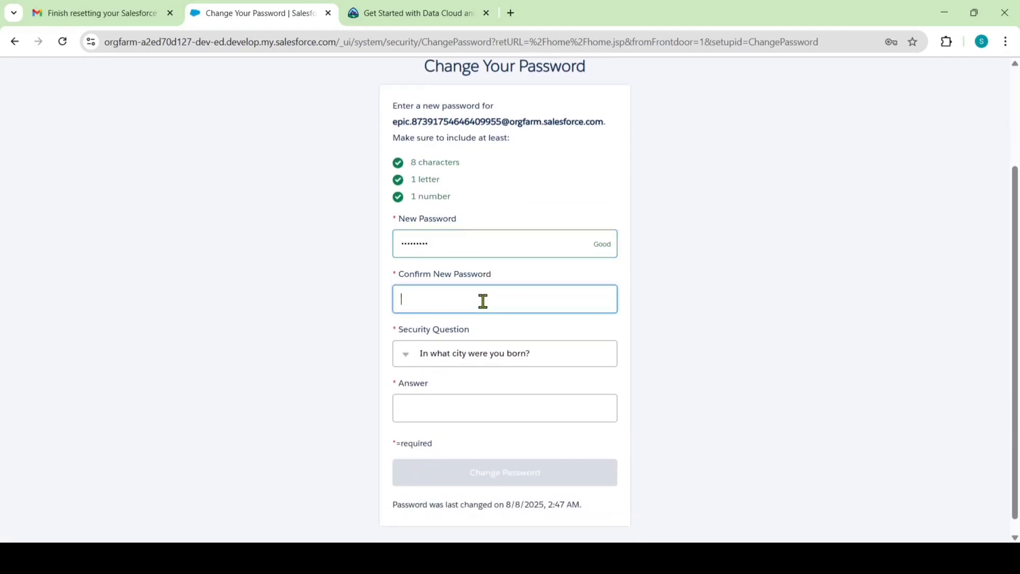
type("*********")
scroll(482, 318, "down", 1)
left_click(468, 392)
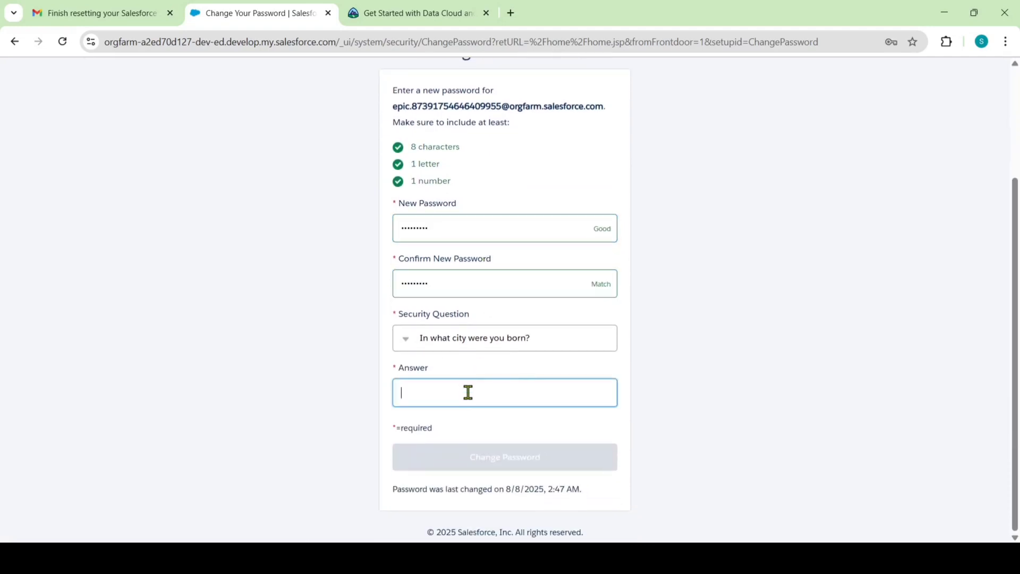
type("ap")
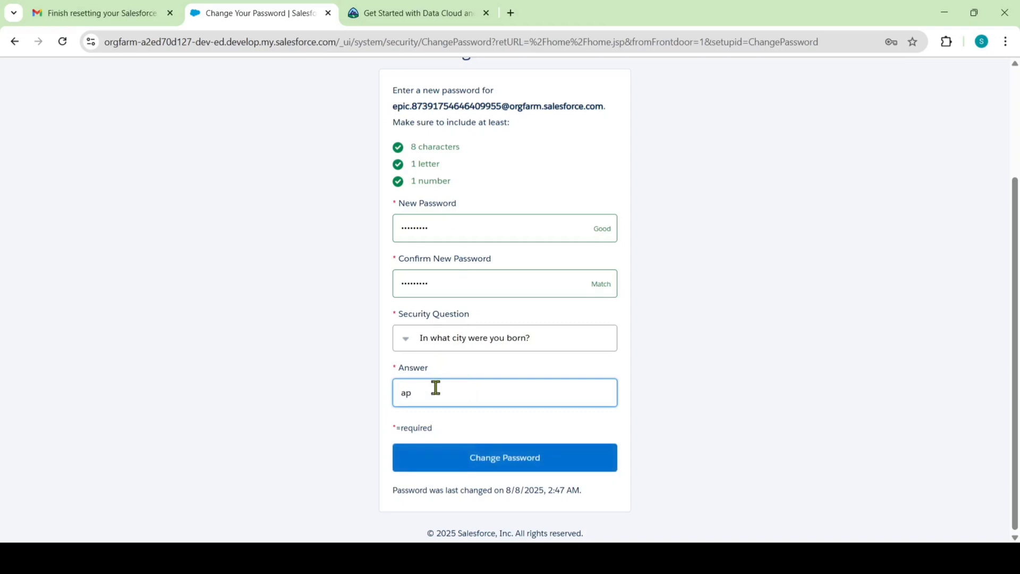
left_click(482, 462)
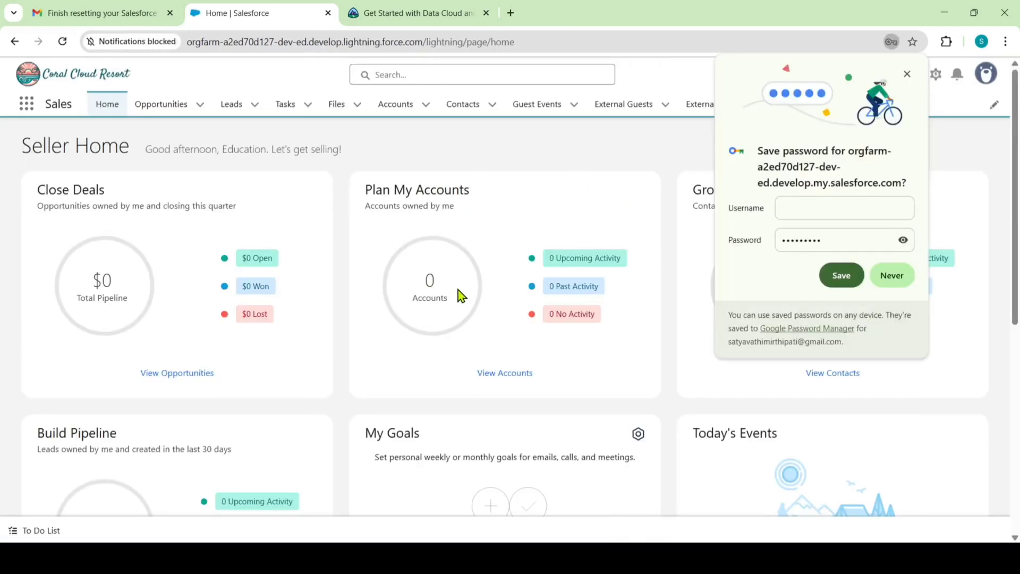
Back on the Trailhead step, copy the playground username from the reset instructions
left_click(330, 14)
left_click(226, 9)
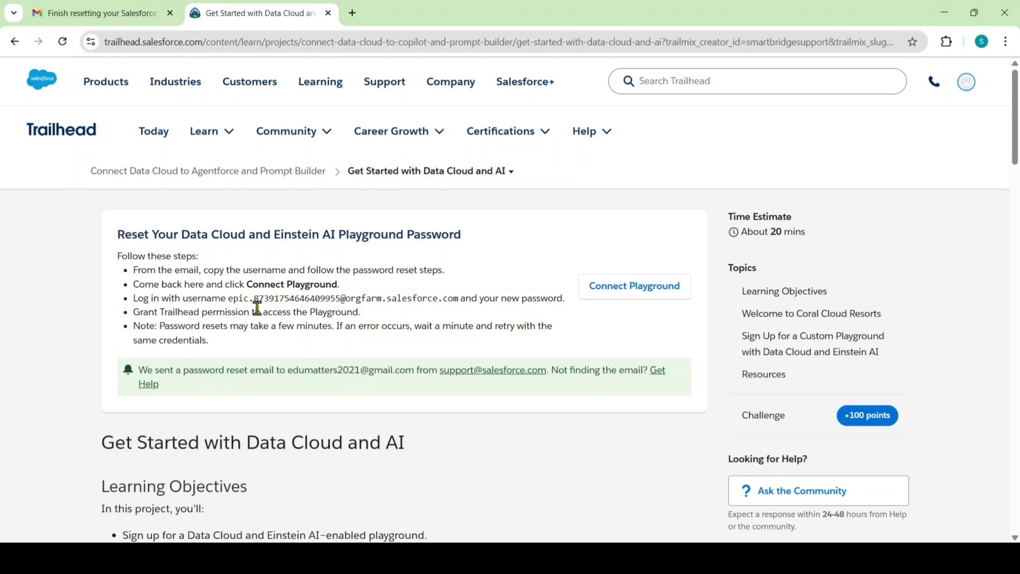
left_click_drag(228, 299, 461, 302)
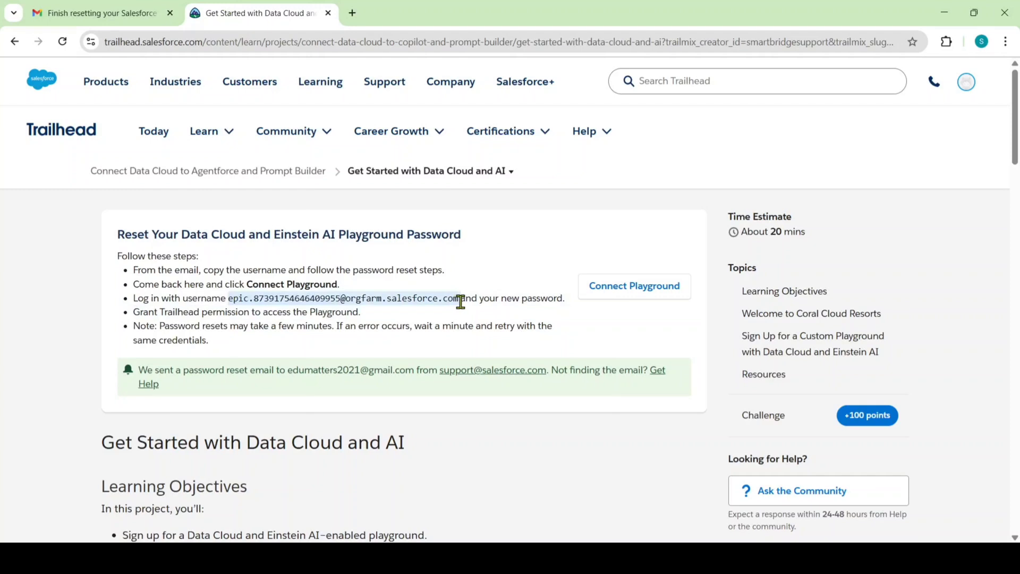
right_click(431, 299)
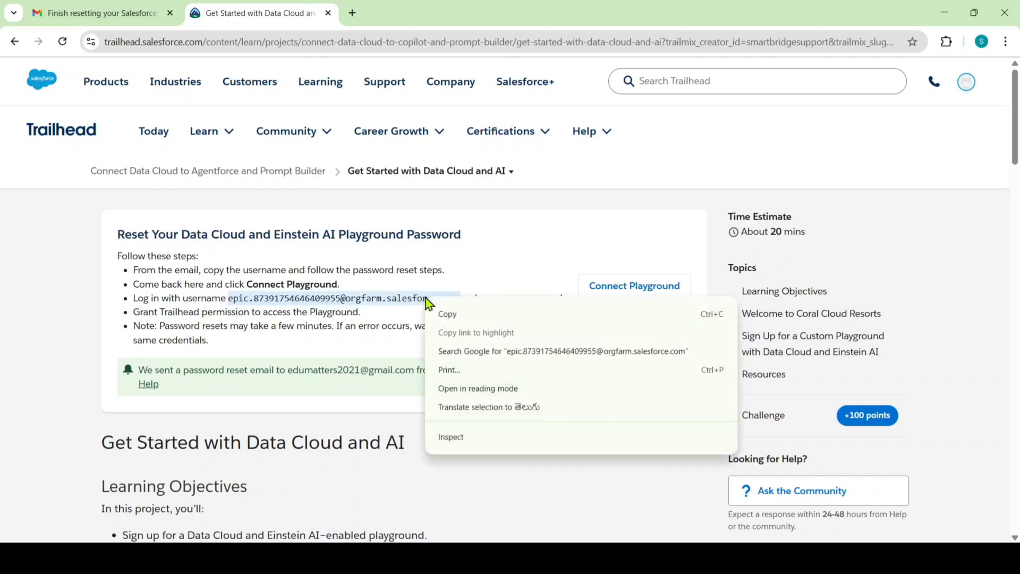
left_click(451, 315)
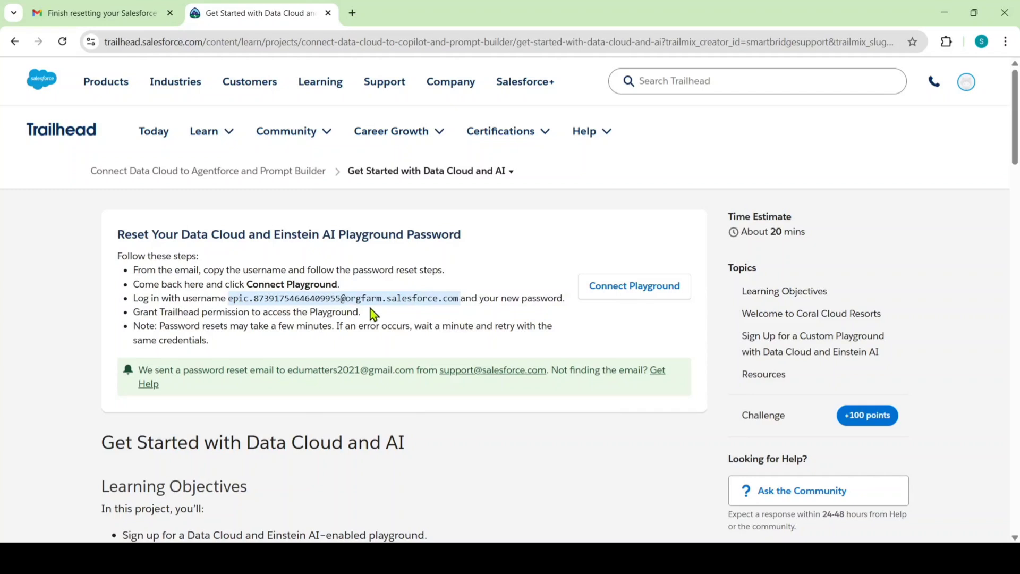
Log in to the playground via Connect Playground using the copied username and new password
left_click(644, 293)
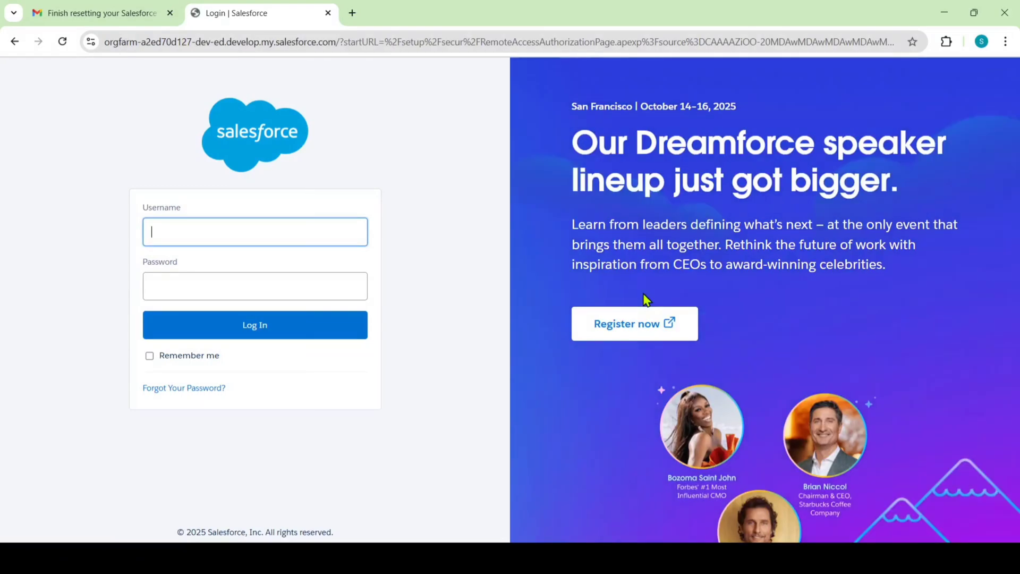
key("ctrl+v")
left_click(341, 285)
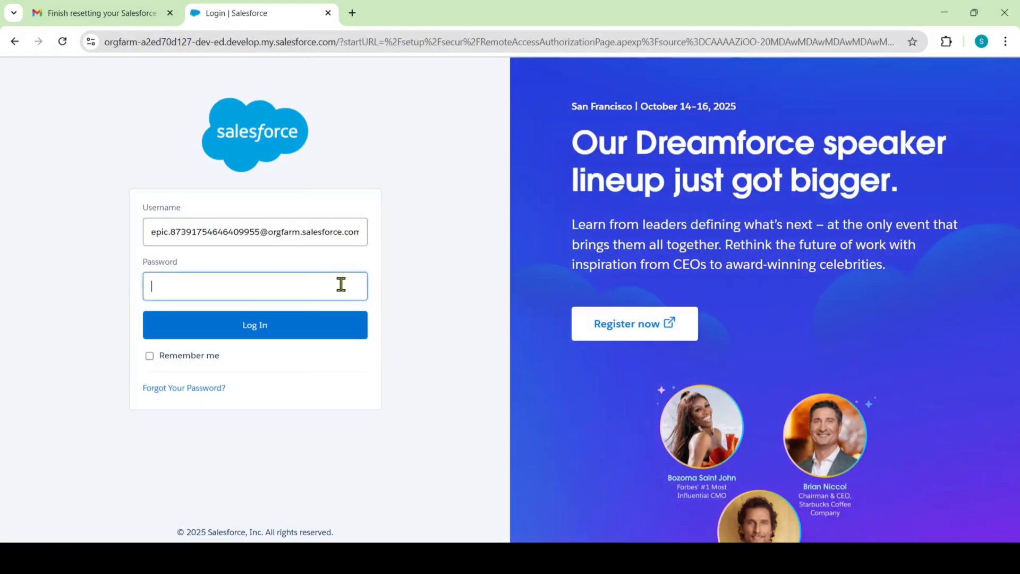
type("a")
left_click(264, 335)
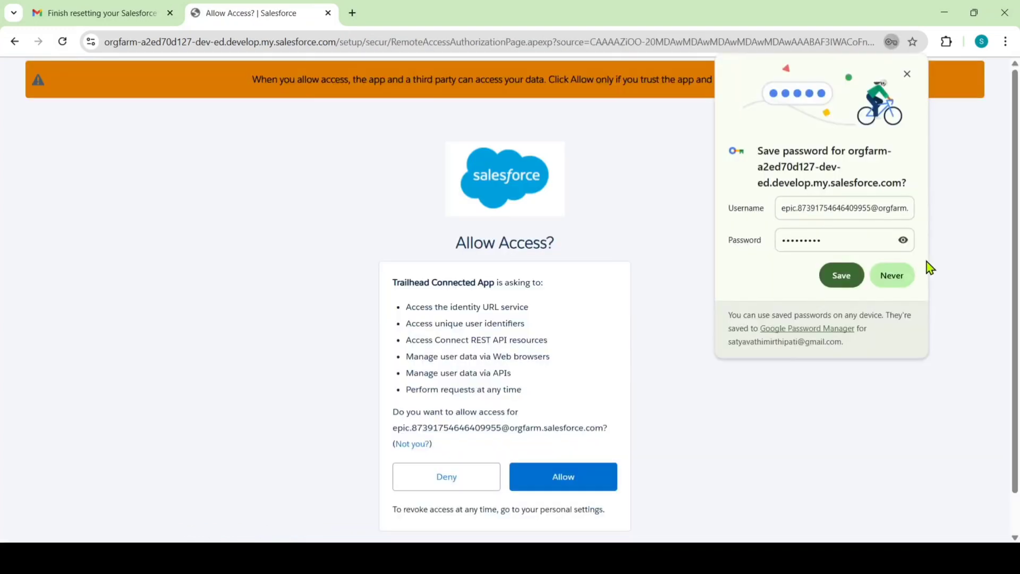
Skip saving the browser password, allow Trailhead access, and save the org for challenges
left_click(929, 270)
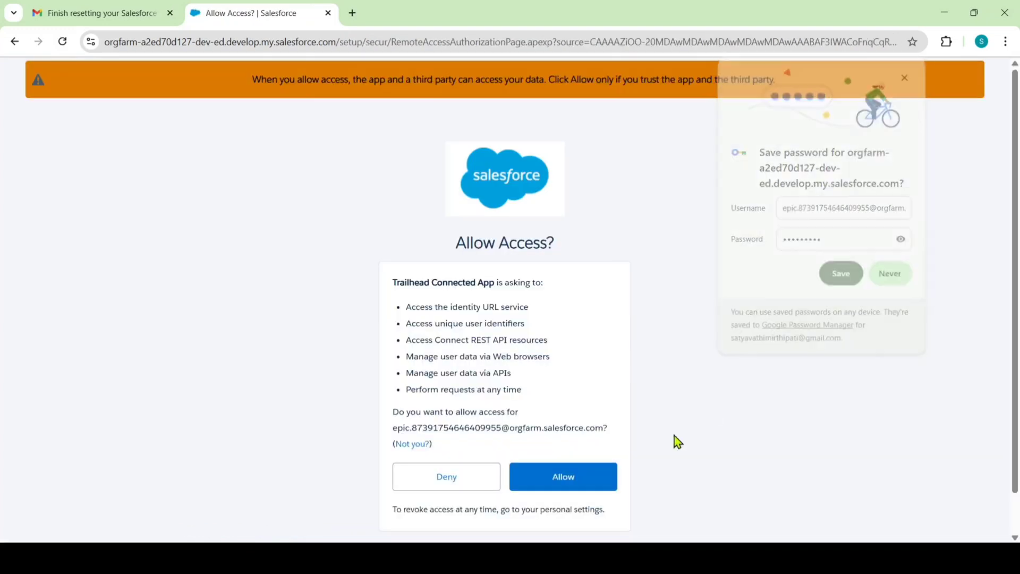
left_click(581, 481)
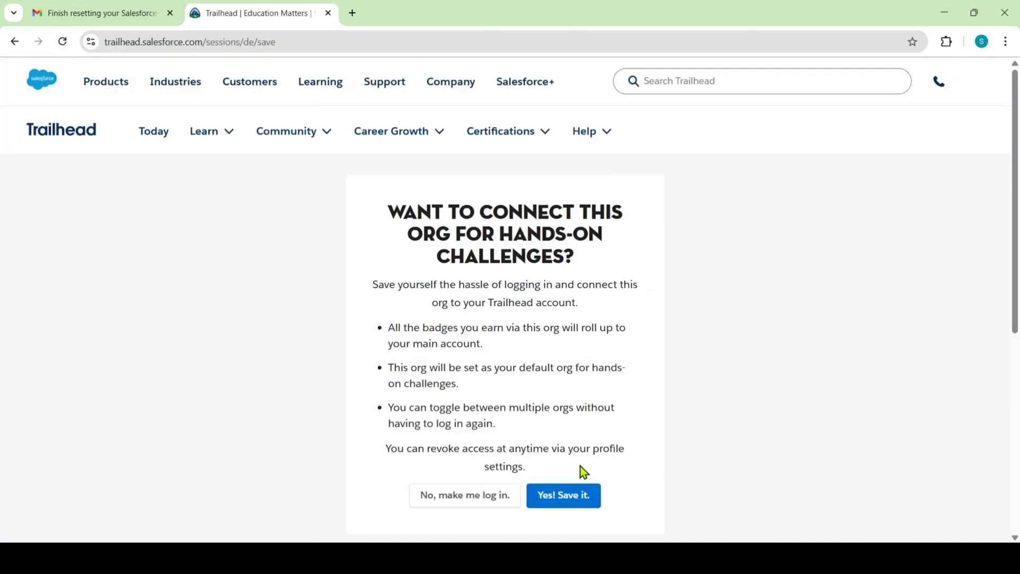
left_click(576, 502)
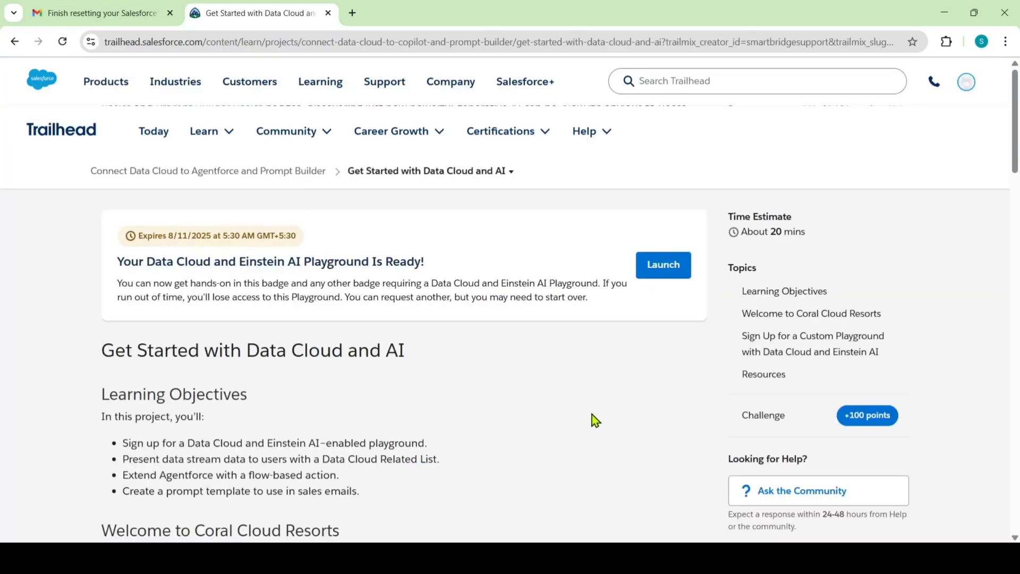
scroll(517, 367, "down", 5)
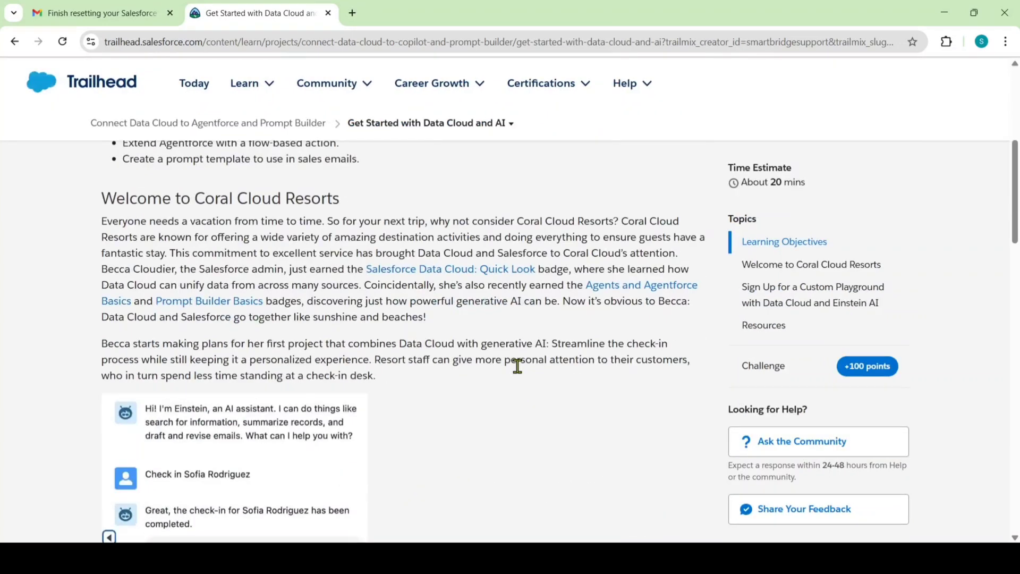
scroll(518, 367, "down", 5)
scroll(517, 367, "down", 5)
scroll(517, 368, "down", 1)
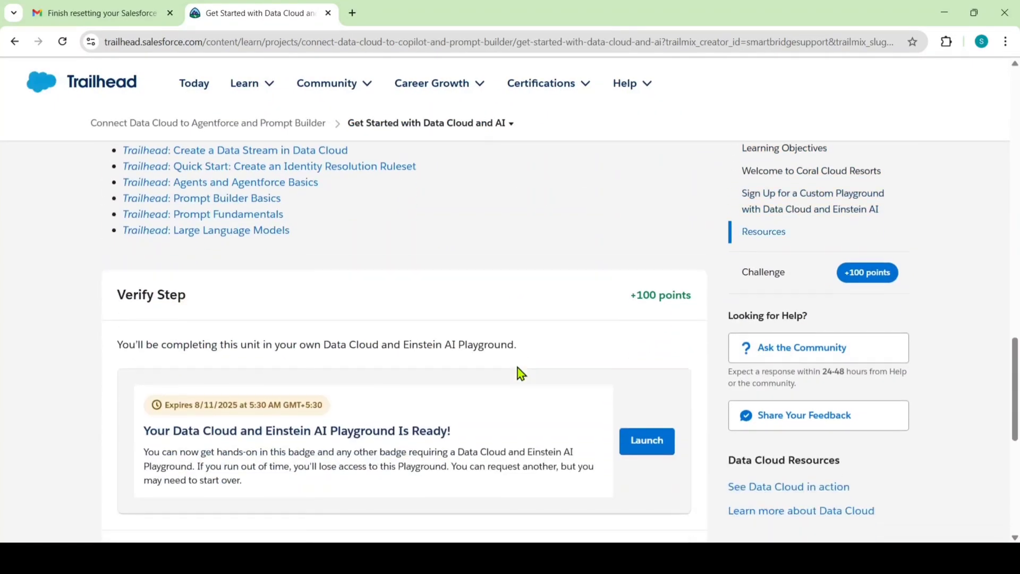
scroll(517, 367, "down", 2)
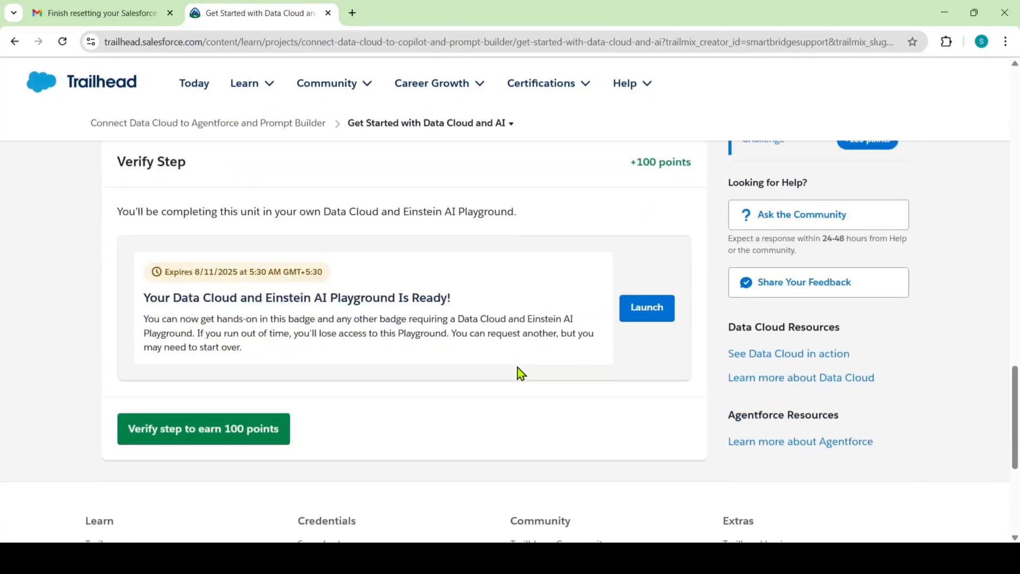
Verify the step to earn 100 points, bringing the project to 25% complete
left_click(160, 434)
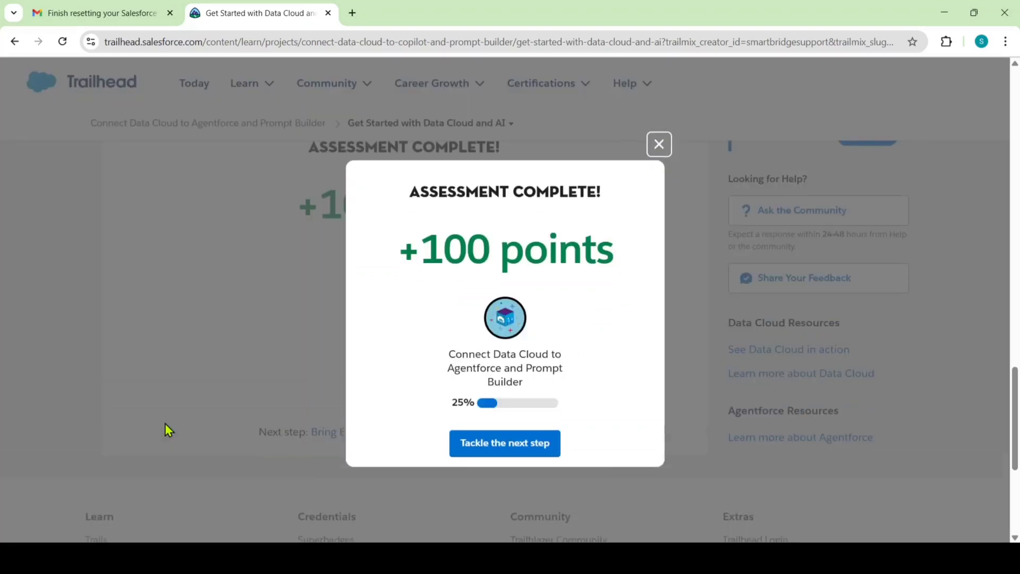